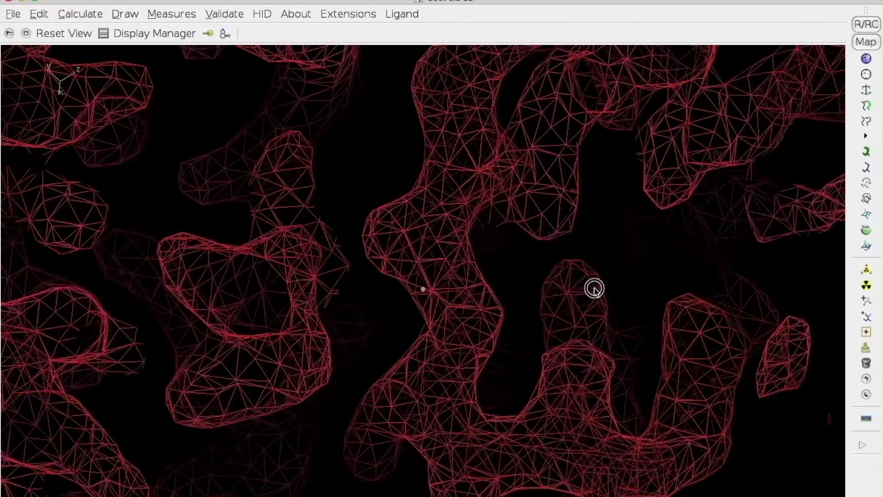
Step: Rotate the Coot density map to view the mesh from another side, then ease it slightly back
{"action": "mouse_move", "coordinate": [614, 287]}
{"action": "left_mouse_down"}
{"action": "mouse_move", "coordinate": [706, 283]}
{"action": "mouse_move", "coordinate": [531, 294]}
{"action": "left_mouse_up"}
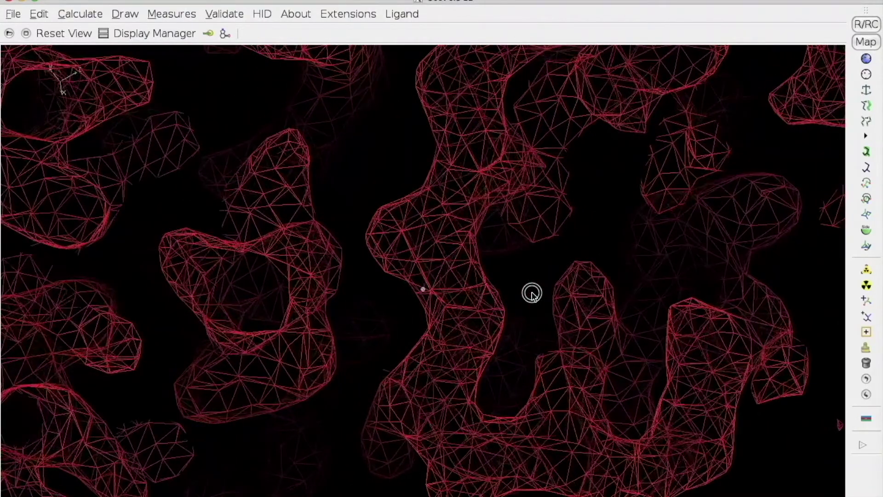
{"action": "left_click_drag", "start_coordinate": [532, 293], "coordinate": [522, 292]}
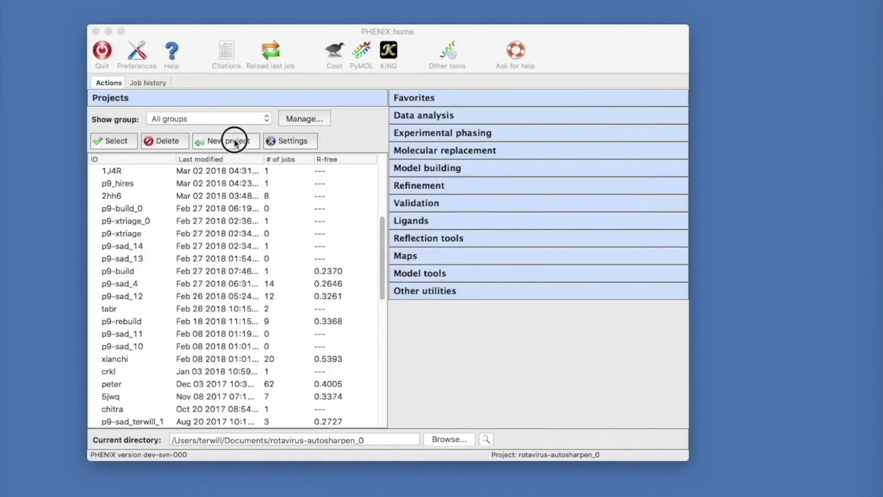
Step: Create project rotavirus-model-building_0 from the group A rotavirus major capsid protein tutorial data
{"action": "left_click", "coordinate": [235, 143]}
{"action": "left_click", "coordinate": [378, 350]}
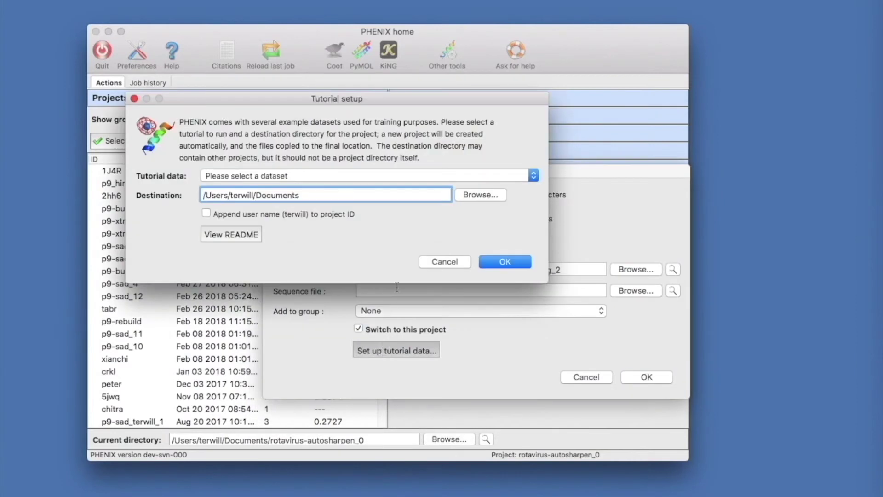
{"action": "left_click", "coordinate": [374, 175]}
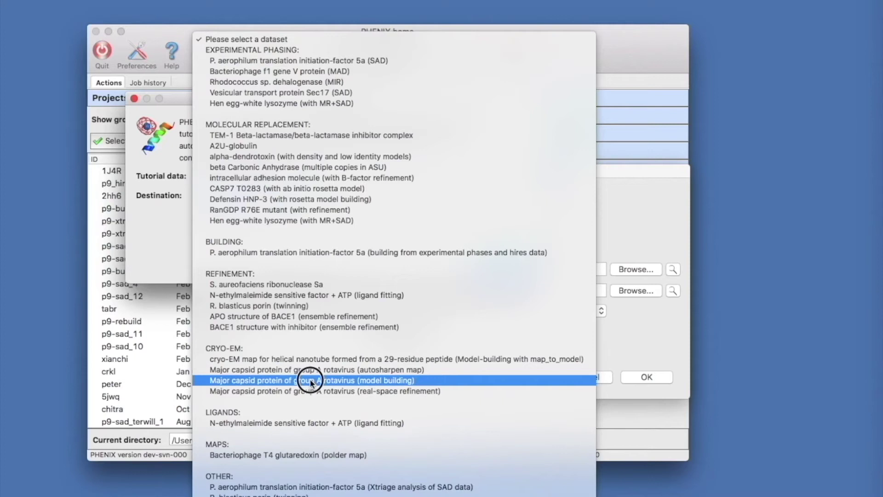
{"action": "left_click", "coordinate": [310, 380]}
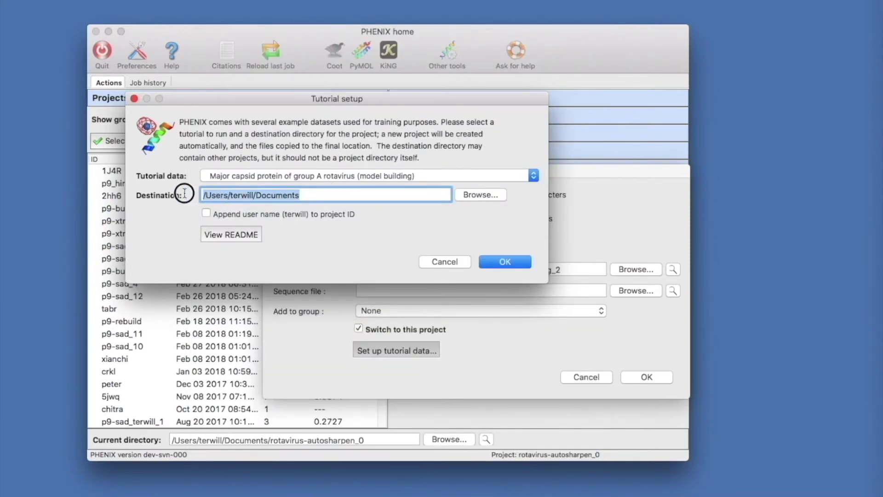
{"action": "left_click", "coordinate": [505, 262]}
{"action": "left_click_drag", "start_coordinate": [380, 331], "coordinate": [379, 396]}
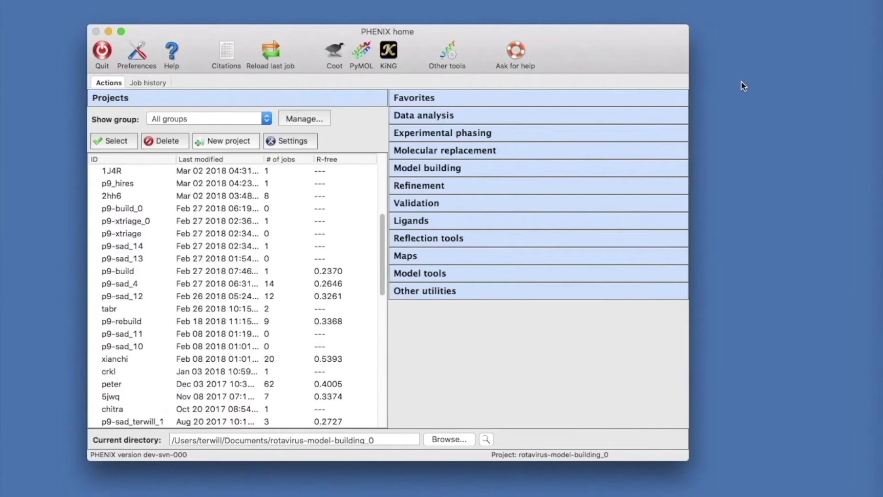
Step: Start a Map to Model job titled 'build rotavirus fragment' using the rotavirus_short_box.ccp4 map
{"action": "left_click", "coordinate": [616, 171]}
{"action": "left_click", "coordinate": [509, 358]}
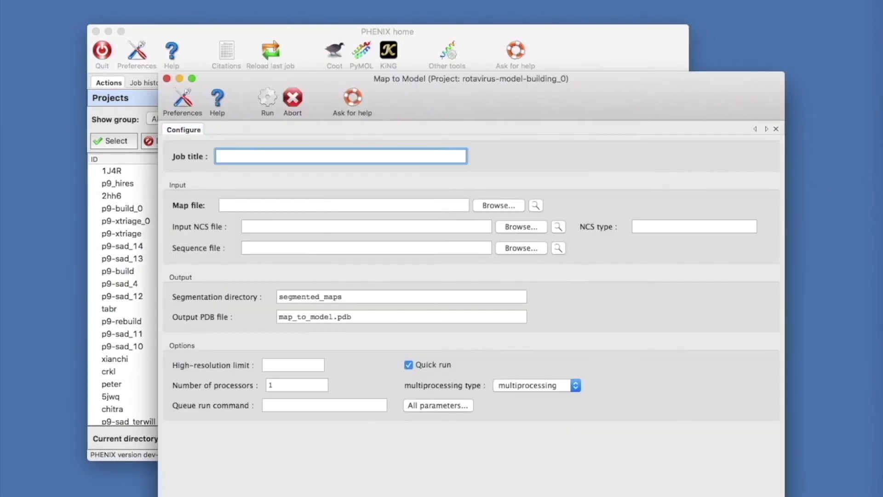
{"action": "type", "text": "build rotavirus fragment"}
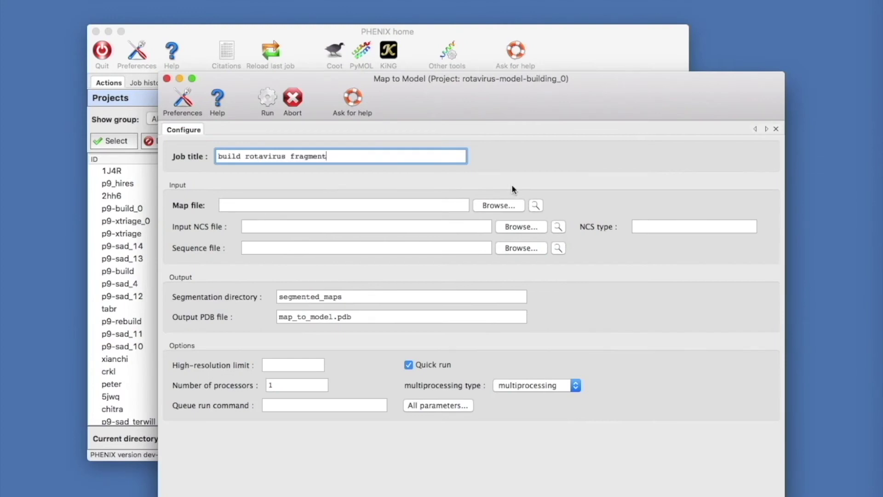
{"action": "left_click", "coordinate": [496, 204]}
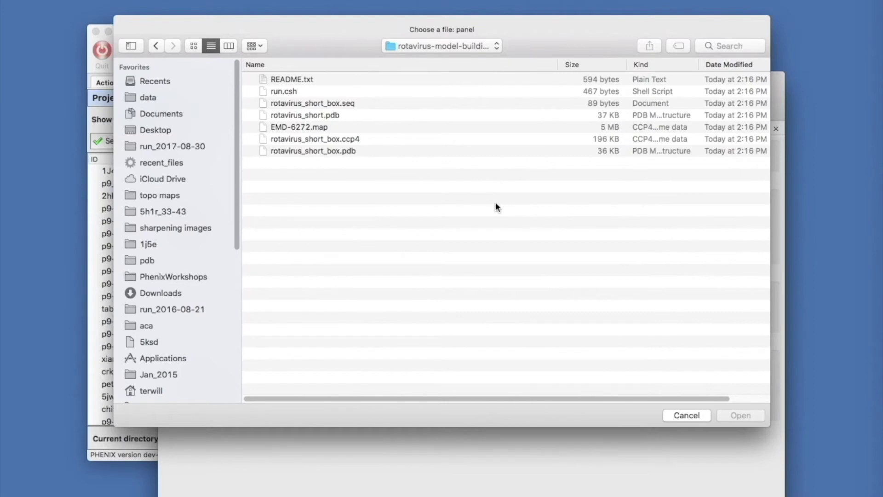
{"action": "left_click", "coordinate": [341, 140]}
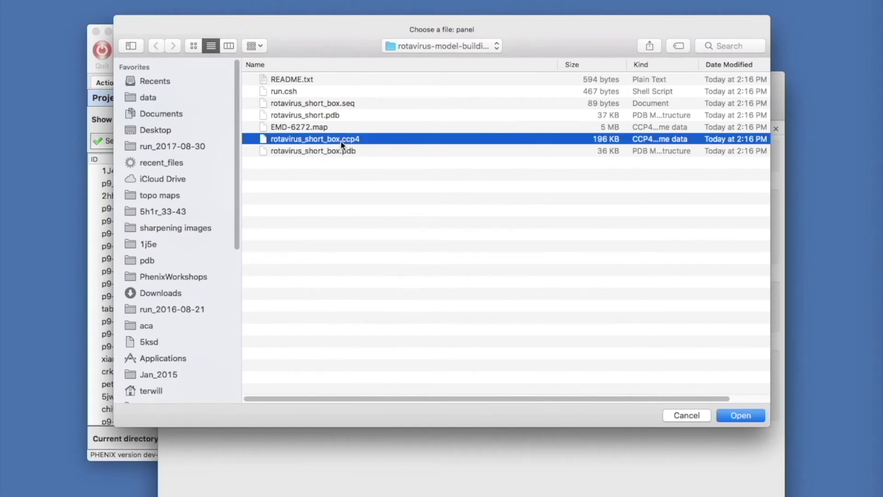
{"action": "double_click", "coordinate": [341, 140]}
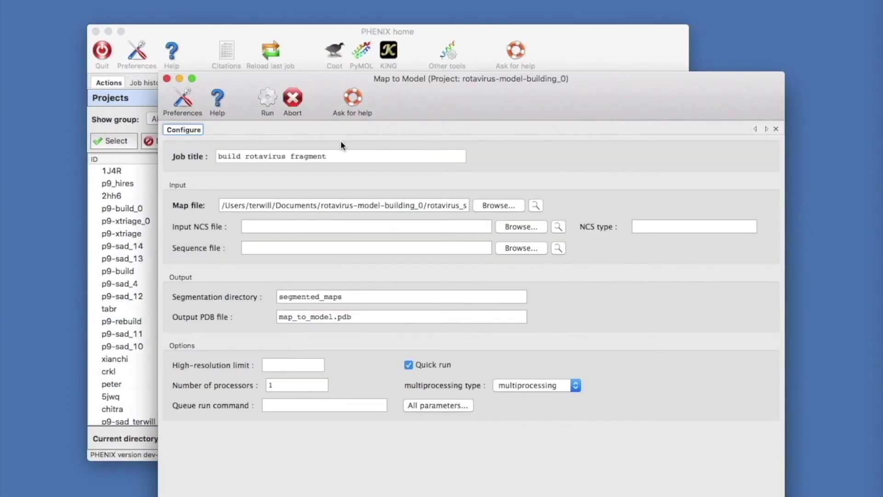
{"action": "left_click", "coordinate": [357, 228]}
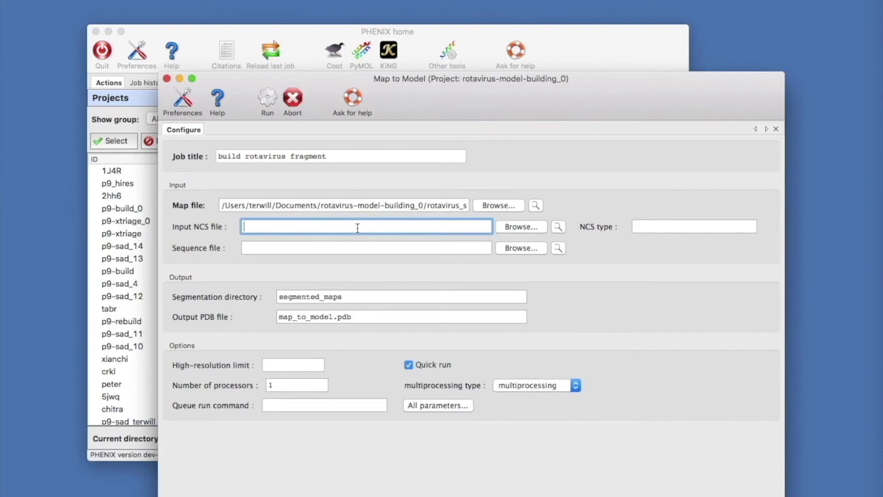
Step: Add the rotavirus sequence file, set resolution 2.6 and 4 processors, then run the job
{"action": "left_click", "coordinate": [514, 248]}
{"action": "double_click", "coordinate": [355, 103]}
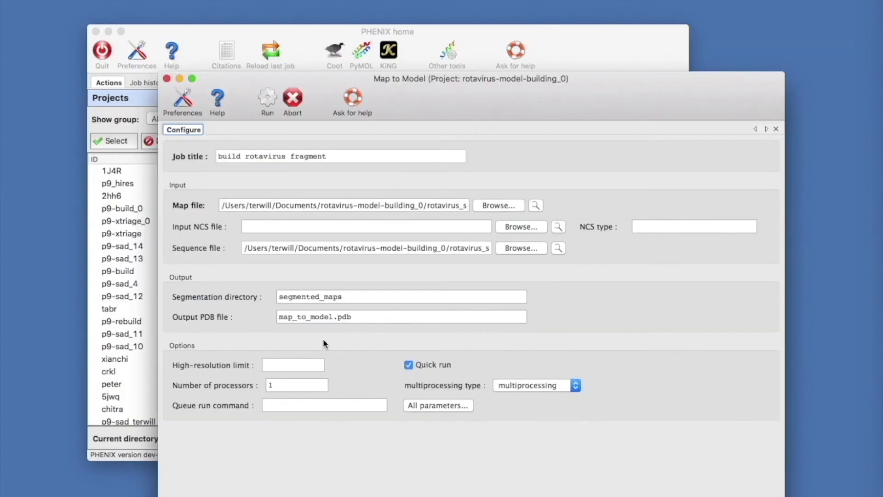
{"action": "left_click", "coordinate": [286, 365]}
{"action": "type", "text": "2.6"}
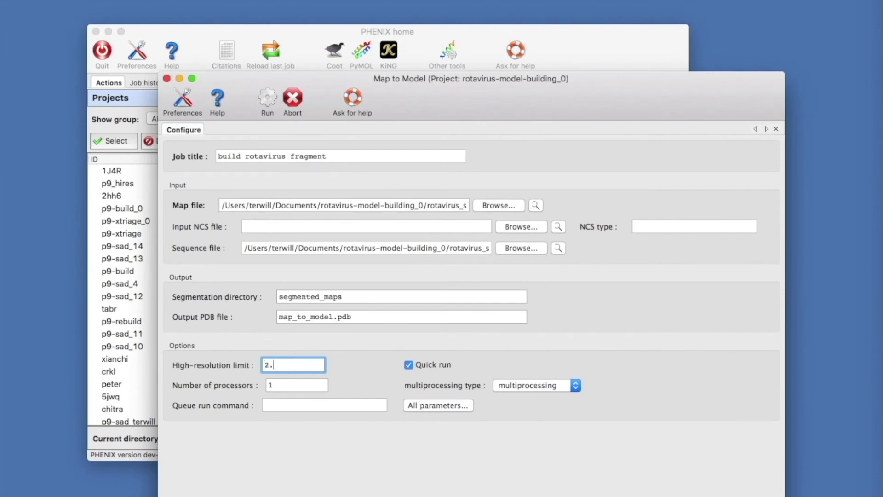
{"action": "left_click", "coordinate": [286, 387]}
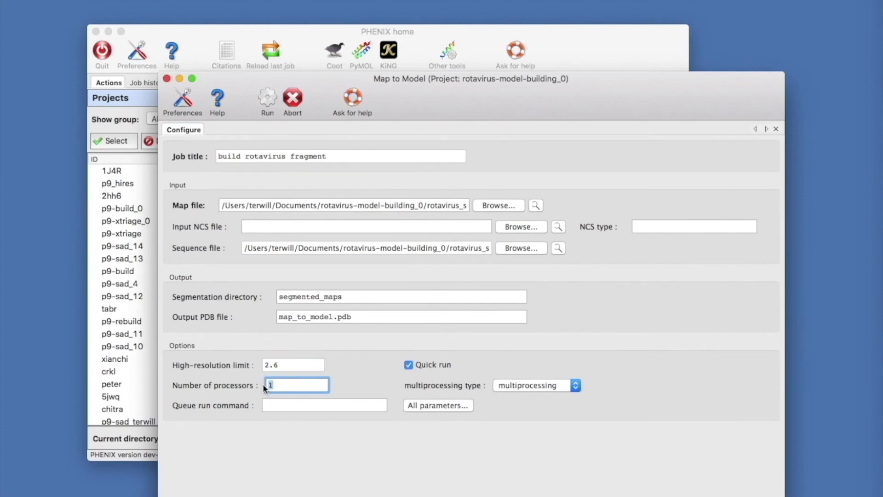
{"action": "double_click", "coordinate": [270, 385]}
{"action": "type", "text": "4"}
{"action": "left_click", "coordinate": [268, 100]}
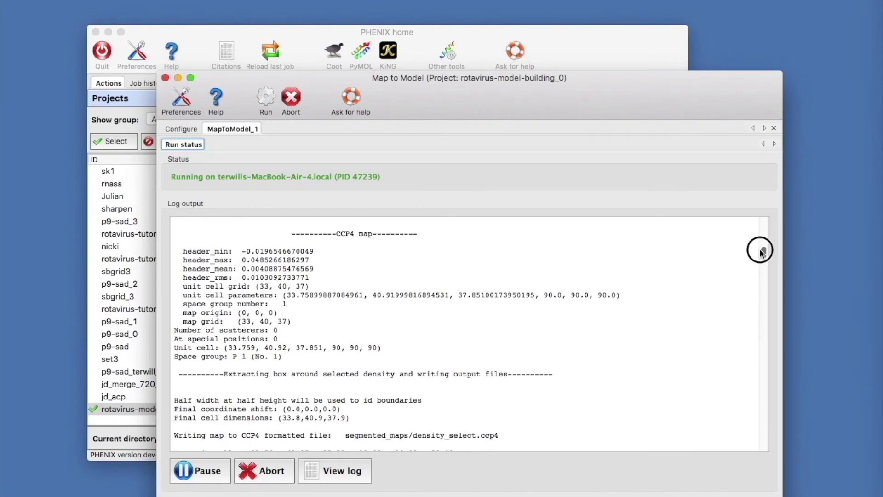
Step: Scroll the Map to Model log to the auto-sharpening section and rotate the density map in Coot
{"action": "left_click_drag", "start_coordinate": [762, 251], "coordinate": [763, 254]}
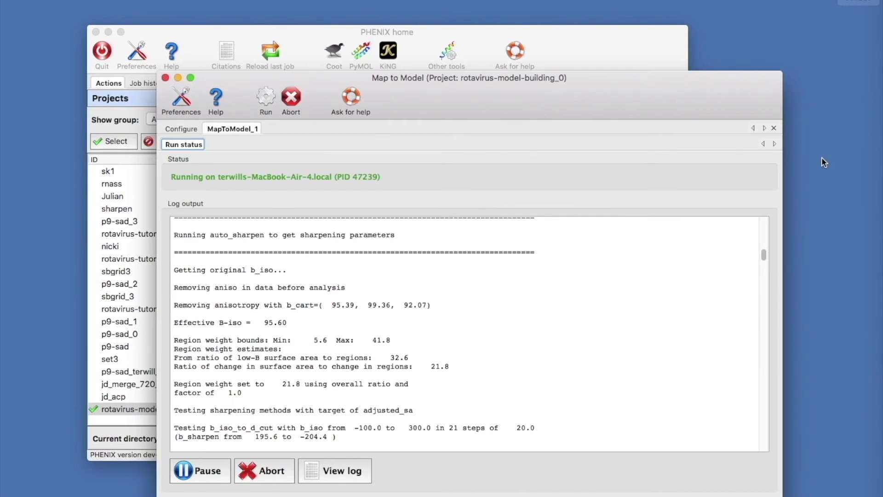
{"action": "scroll", "coordinate": [763, 256], "scroll_direction": "down", "scroll_amount": 10}
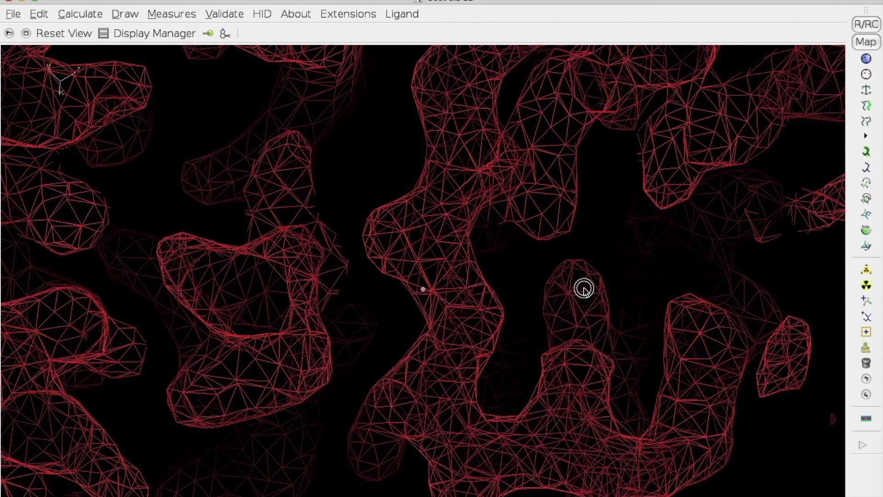
{"action": "left_click_drag", "start_coordinate": [584, 289], "coordinate": [541, 289]}
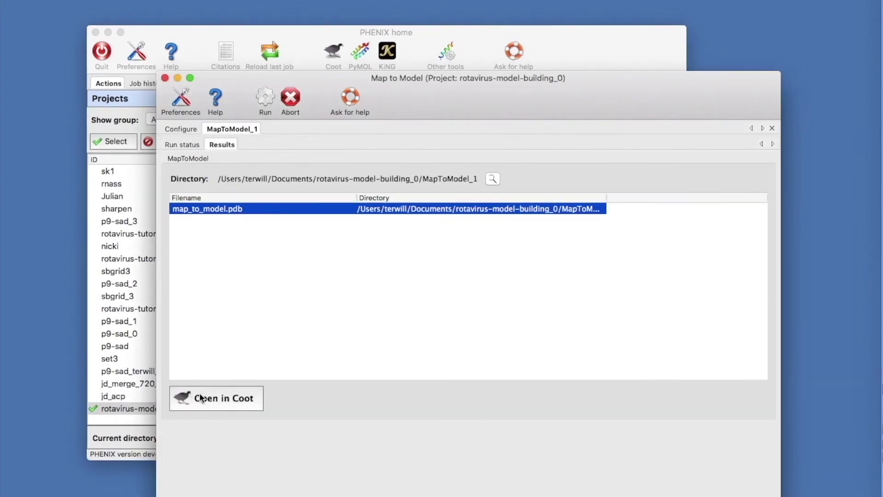
Step: Open map_to_model.pdb from the results in Coot and turn the view of model and map
{"action": "left_click", "coordinate": [201, 398]}
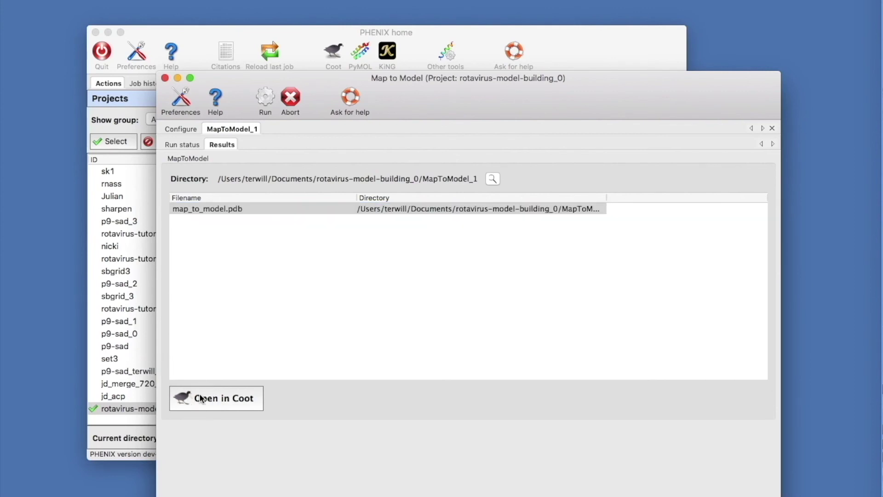
{"action": "mouse_move", "coordinate": [544, 296]}
{"action": "left_mouse_down"}
{"action": "mouse_move", "coordinate": [640, 297]}
{"action": "mouse_move", "coordinate": [534, 295]}
{"action": "mouse_move", "coordinate": [377, 320]}
{"action": "mouse_move", "coordinate": [481, 324]}
{"action": "left_mouse_up"}
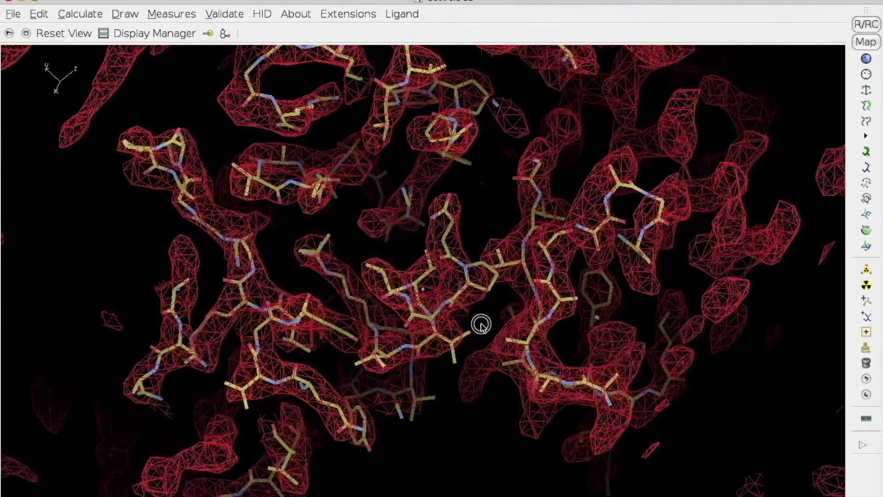